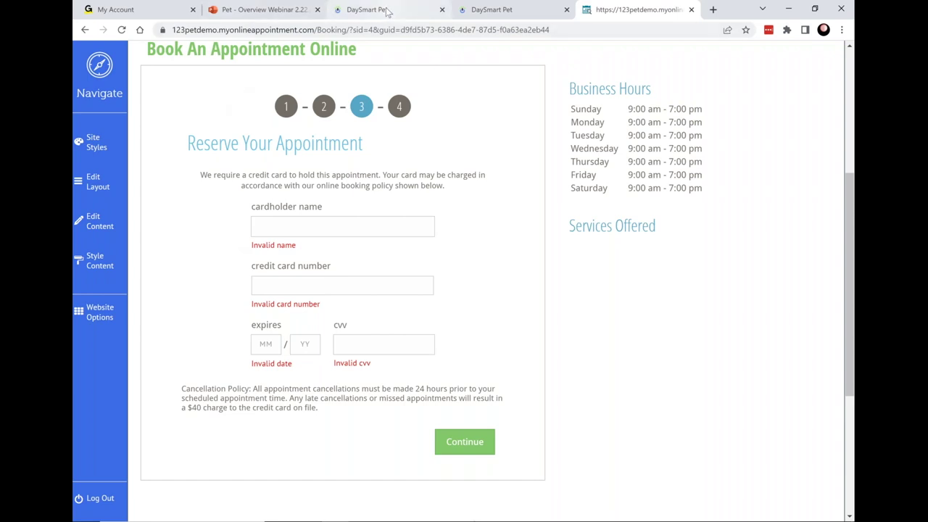
# Start a new form in DaySmart Pet's Forms list from the Liability Waiver template and continue to its design.
pyautogui.moveTo(389, 11)
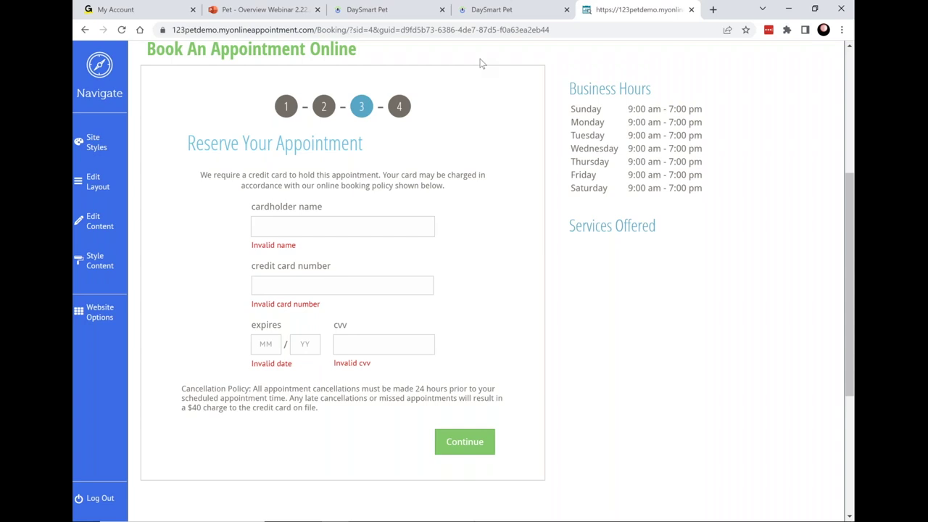
pyautogui.click(410, 12)
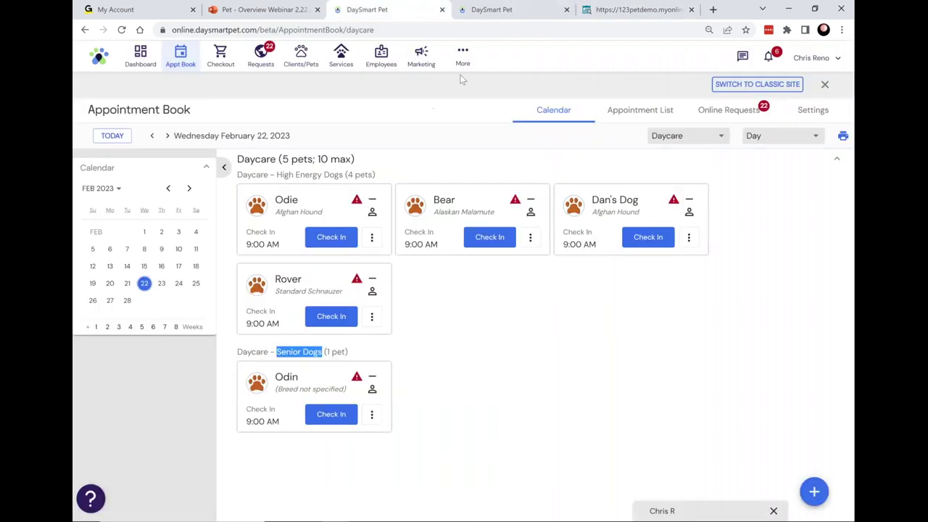
pyautogui.click(475, 54)
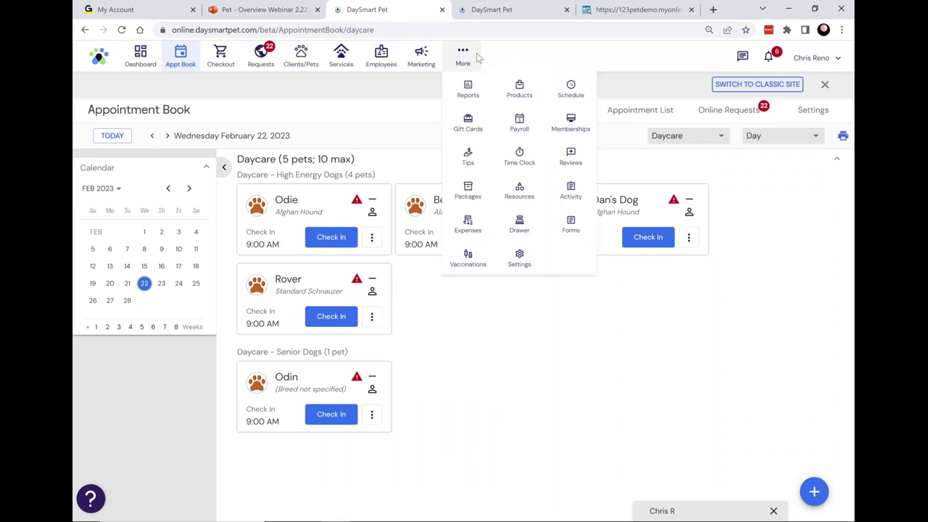
pyautogui.click(578, 230)
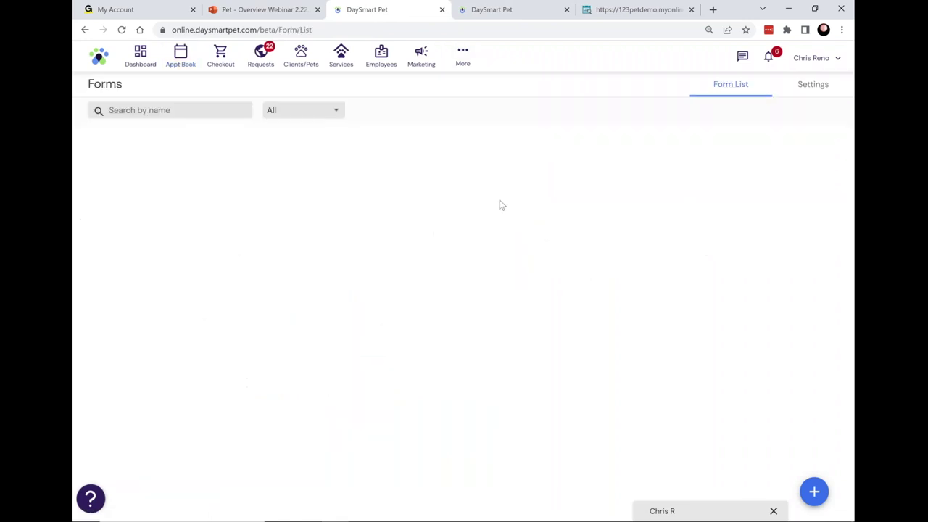
pyautogui.click(815, 492)
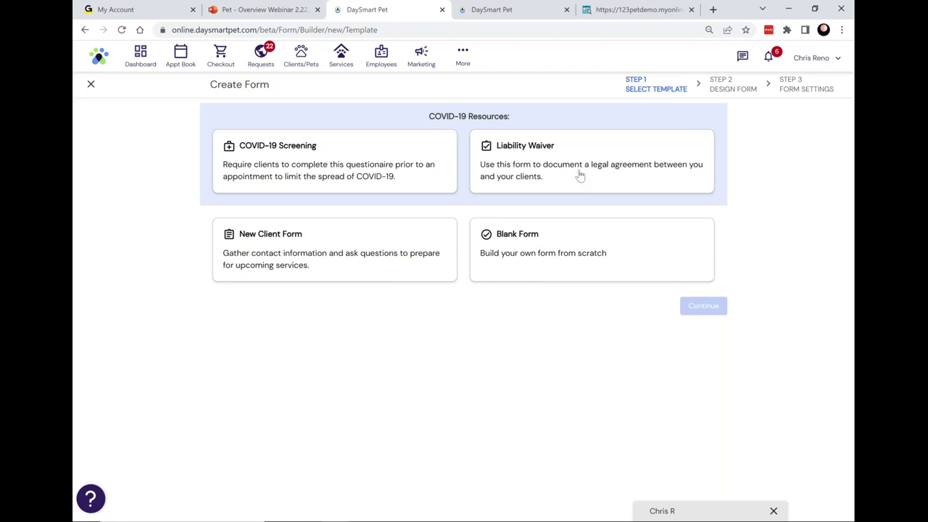
pyautogui.click(580, 175)
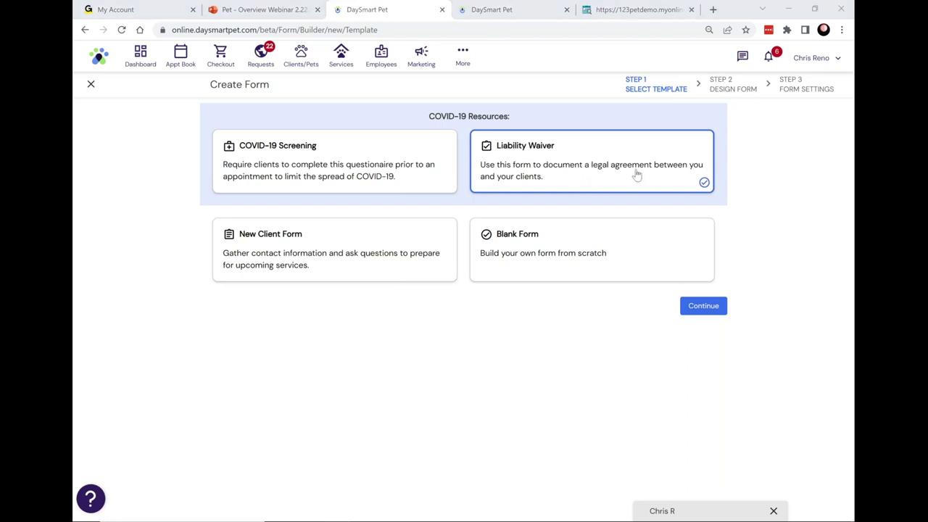
pyautogui.click(702, 313)
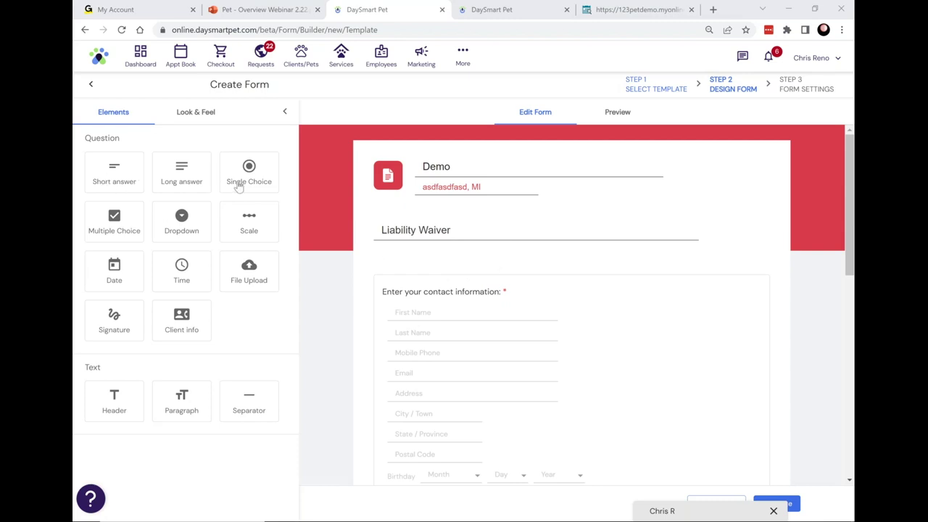
# Preview the Liability Waiver form through to the end and draw a test signature in its signature field.
pyautogui.moveTo(251, 280)
pyautogui.mouseDown()
pyautogui.moveTo(392, 282)
pyautogui.moveTo(249, 272)
pyautogui.mouseUp()
pyautogui.scroll(-3, 474, 287)
pyautogui.scroll(-4, 474, 291)
pyautogui.click(622, 122)
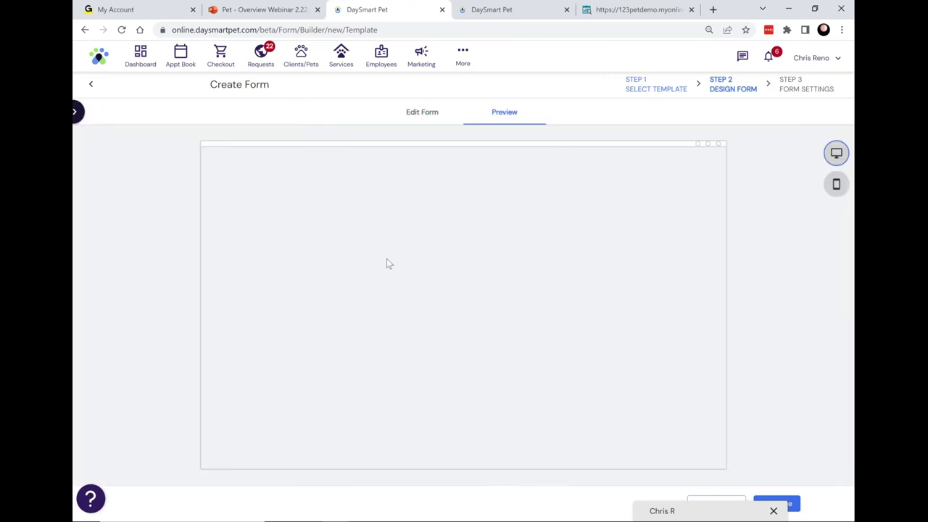
pyautogui.scroll(-8, 370, 269)
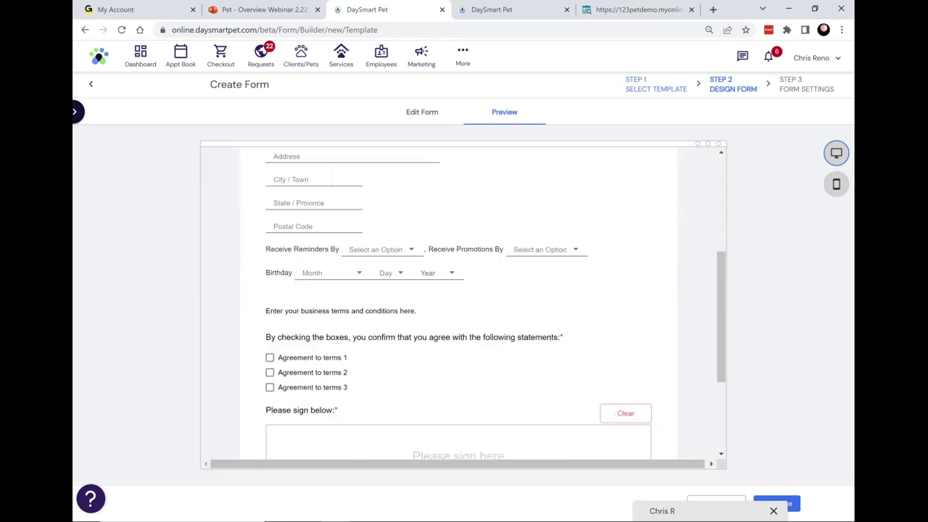
pyautogui.moveTo(342, 325)
pyautogui.mouseDown()
pyautogui.moveTo(403, 361)
pyautogui.moveTo(553, 348)
pyautogui.mouseUp()
pyautogui.moveTo(487, 370)
pyautogui.mouseDown()
pyautogui.moveTo(473, 321)
pyautogui.moveTo(604, 350)
pyautogui.mouseUp()
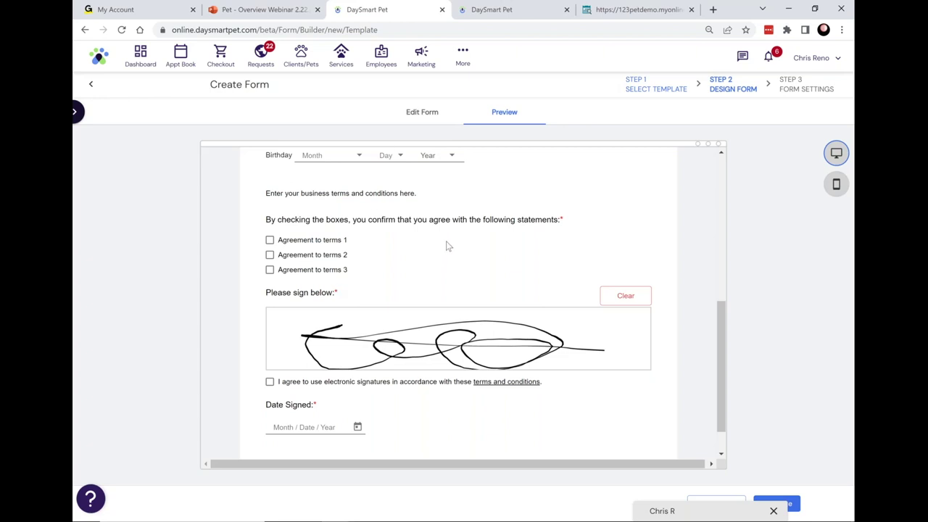
# Continue to the form settings, require the form each time an appointment is booked, and limit it to specific services.
pyautogui.click(791, 506)
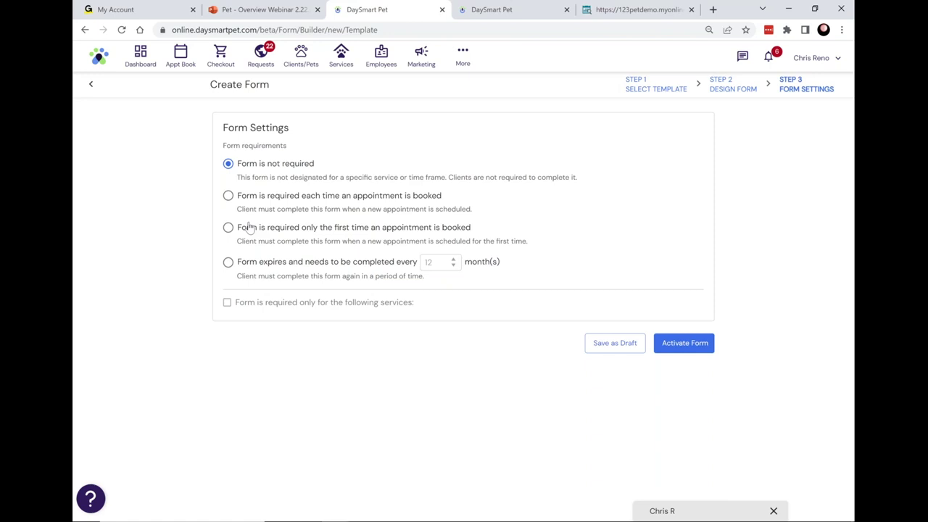
pyautogui.click(229, 195)
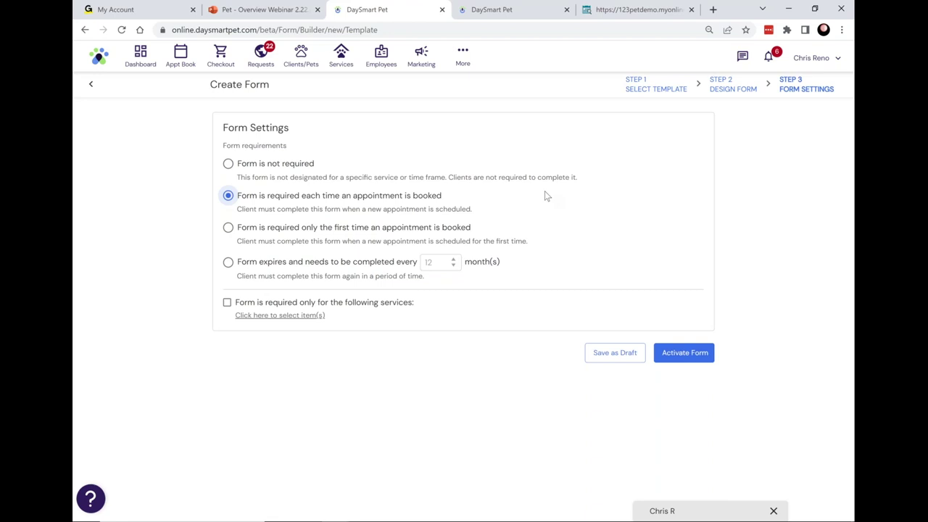
pyautogui.click(228, 303)
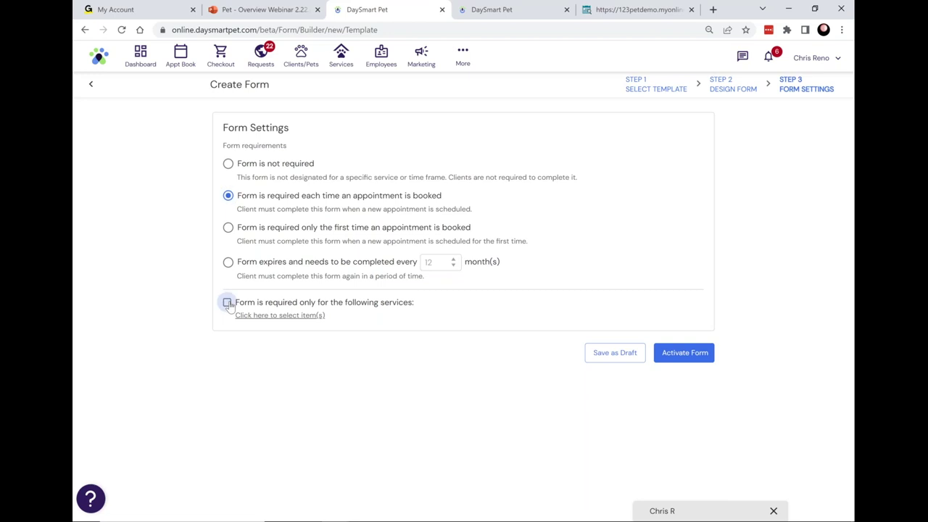
# Try selecting all Boarding services as the services that require the form.
pyautogui.click(274, 316)
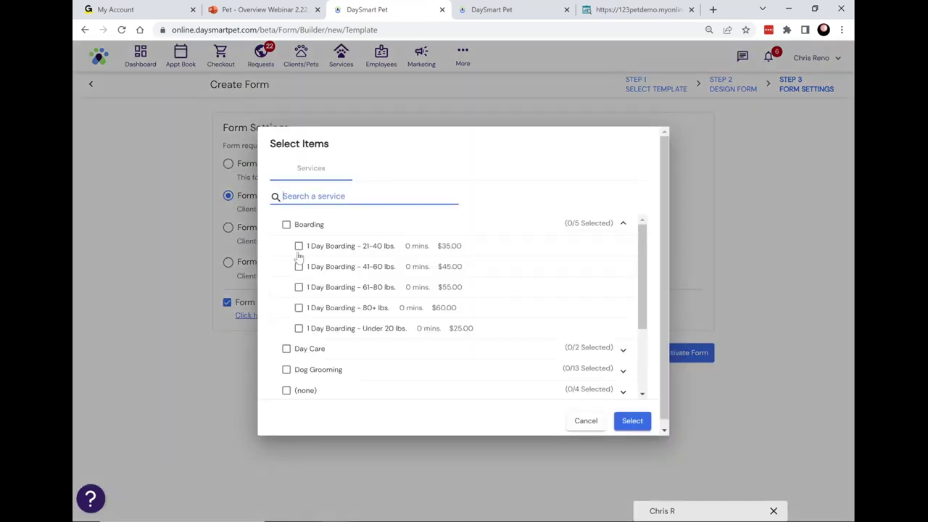
pyautogui.click(286, 224)
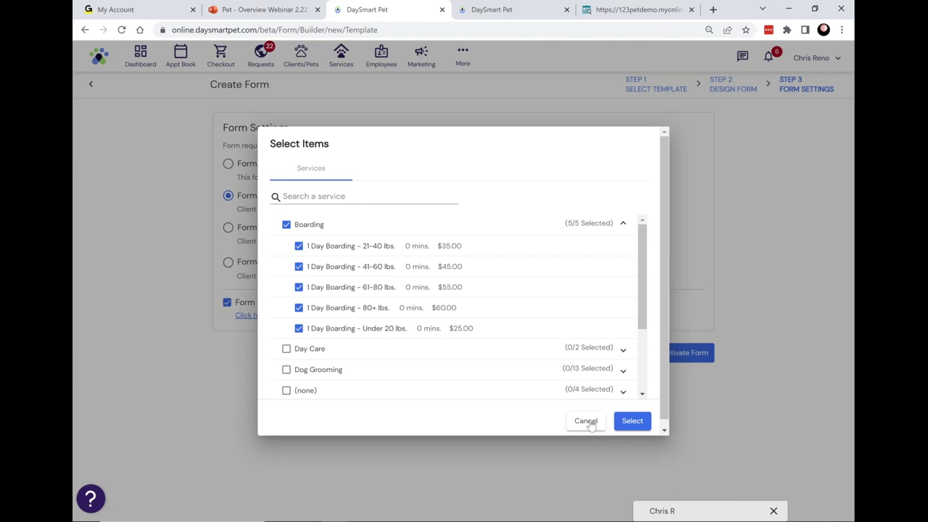
pyautogui.click(356, 95)
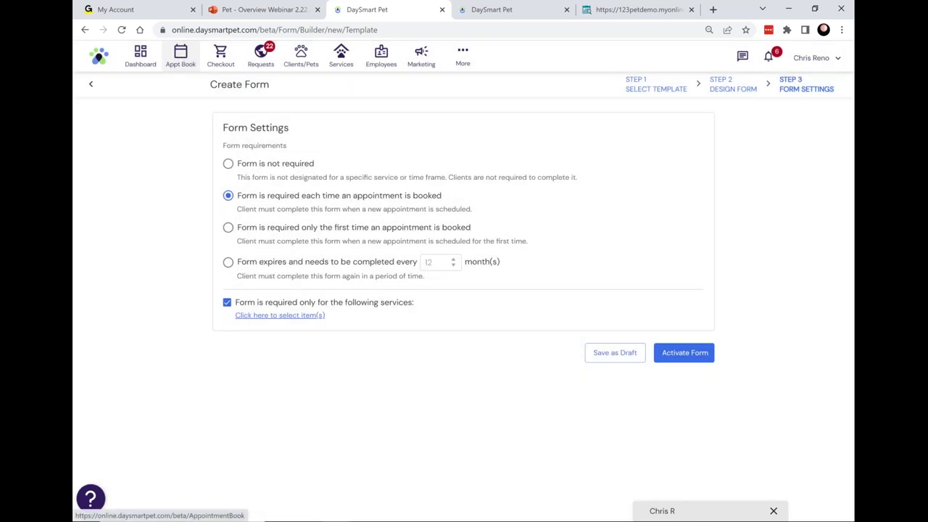
# Leave the unsaved form and show the Grooming calendar in the appointment book.
pyautogui.click(180, 58)
pyautogui.click(545, 316)
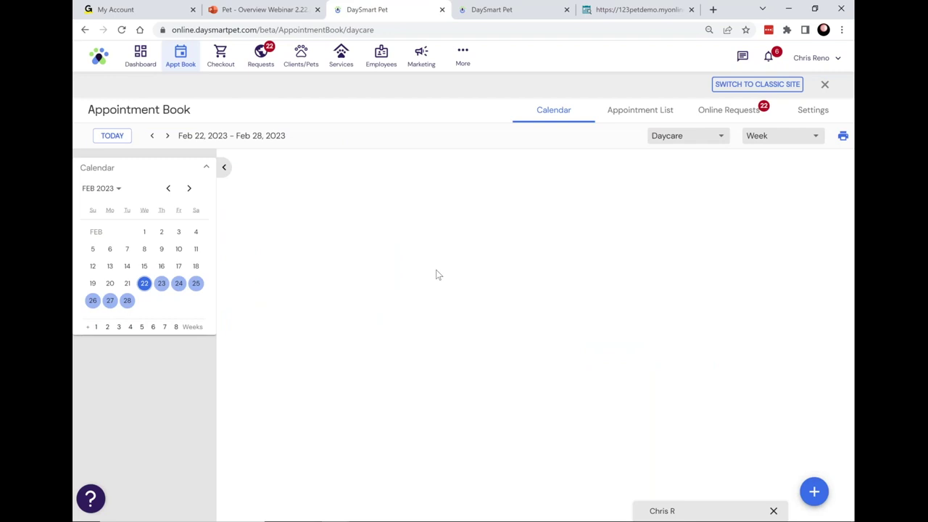
pyautogui.click(662, 136)
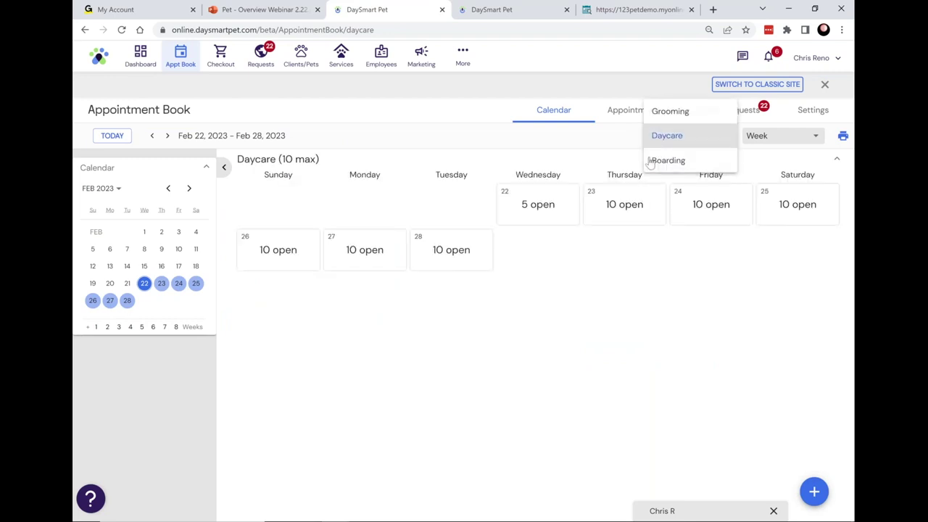
pyautogui.click(661, 112)
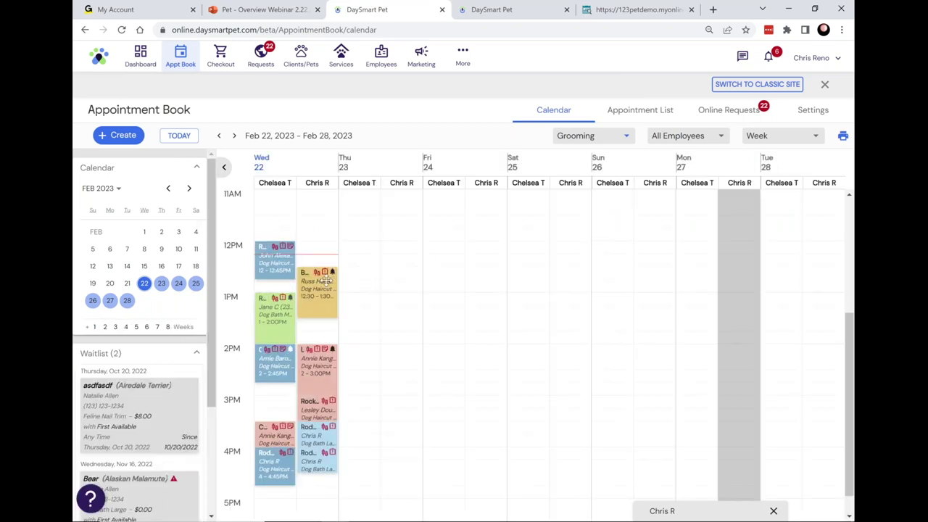
# Switch the Grooming calendar to the Day view and reload the page.
pyautogui.click(813, 140)
pyautogui.click(754, 62)
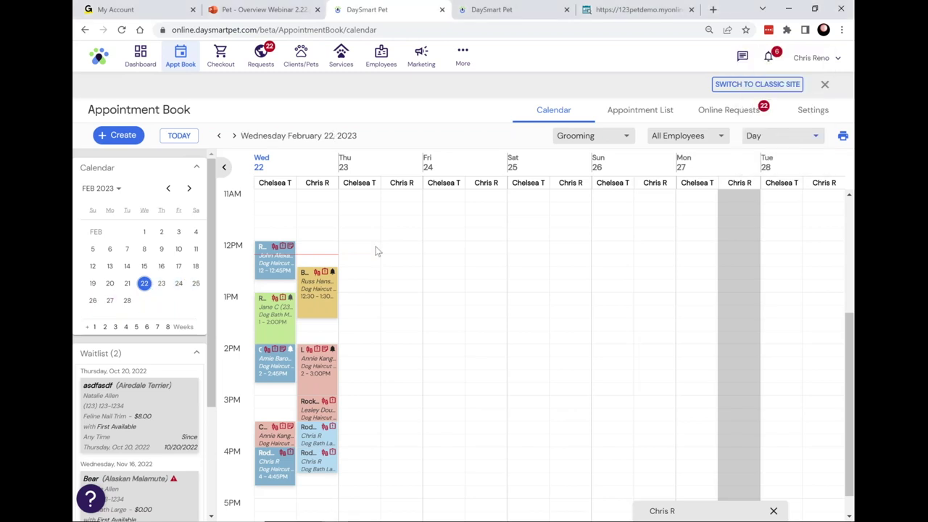
pyautogui.click(121, 30)
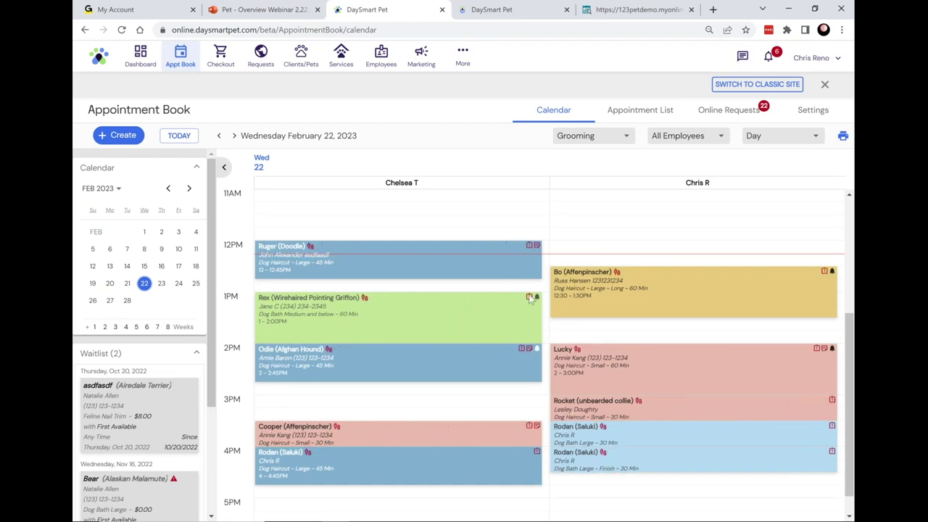
# Open the required Liability Waiver from Ruger's 12 PM appointment to fill it out now, starting at the First Name field.
pyautogui.moveTo(530, 248)
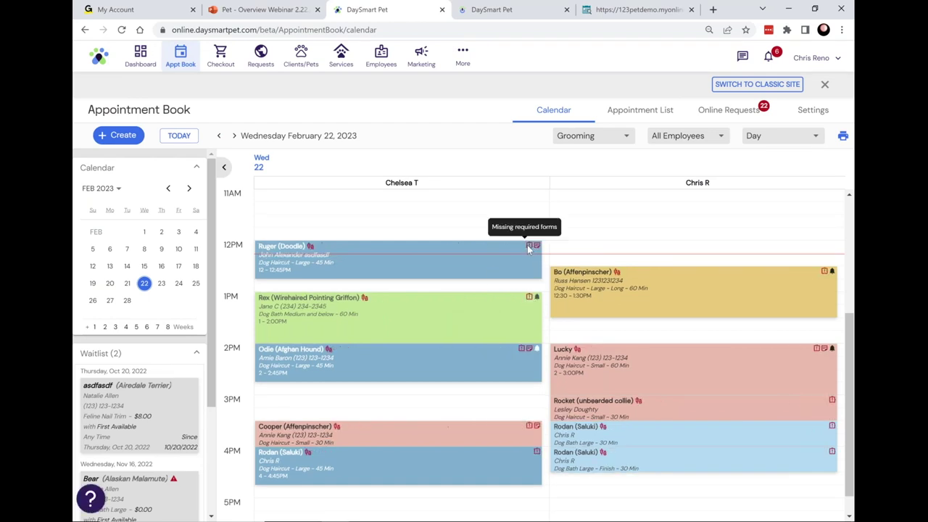
pyautogui.click(446, 261)
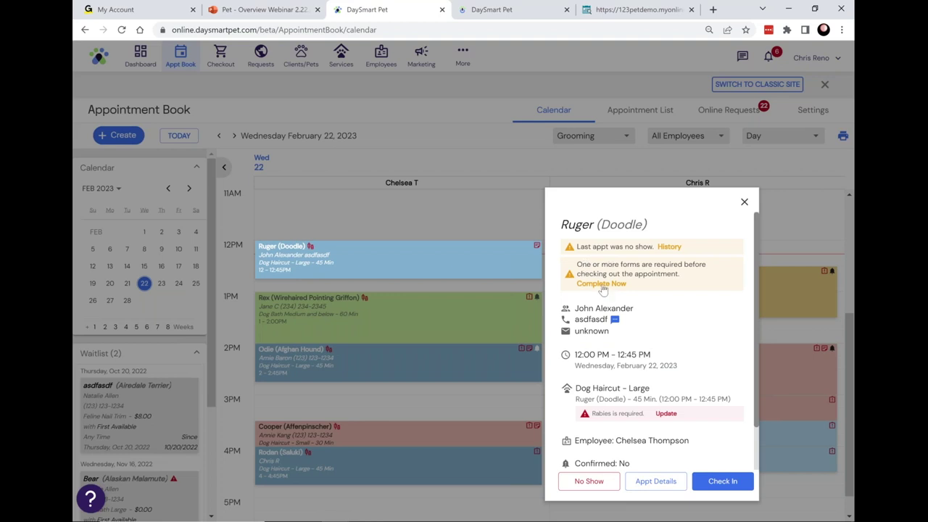
pyautogui.click(602, 285)
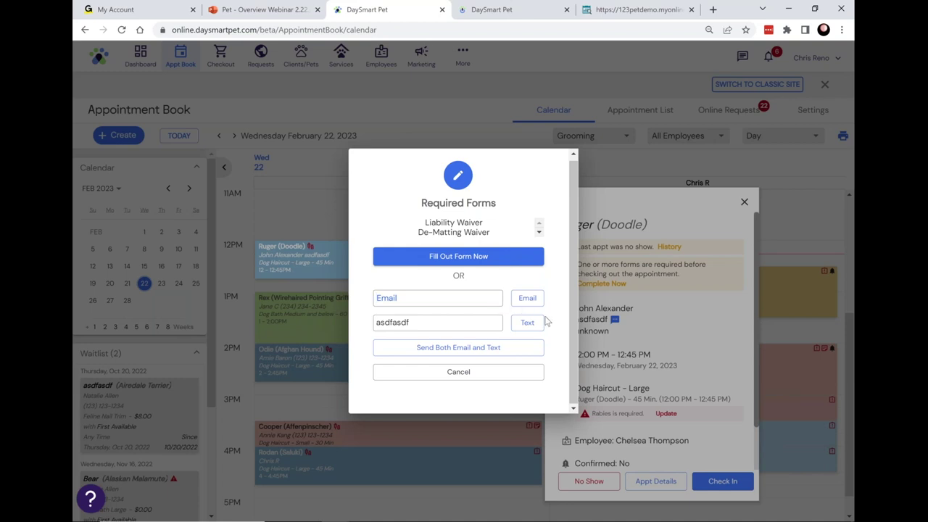
pyautogui.click(468, 262)
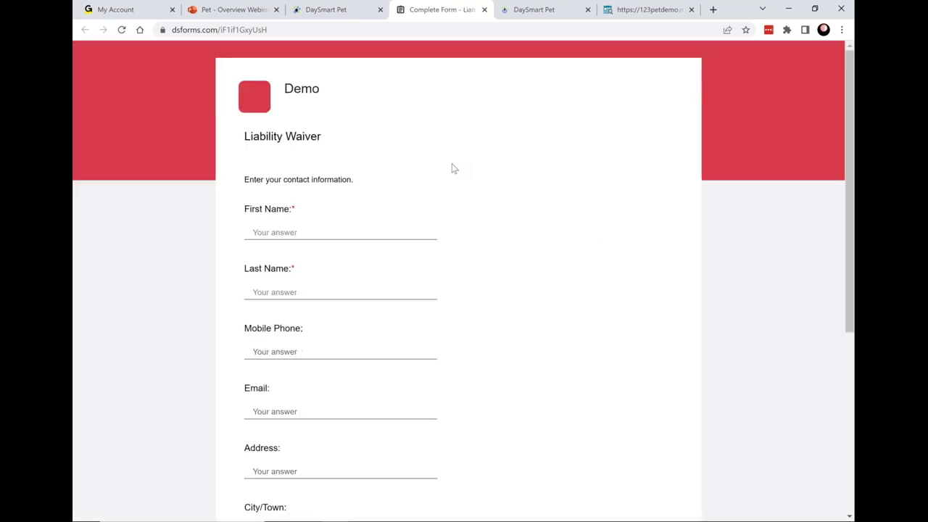
pyautogui.click(293, 231)
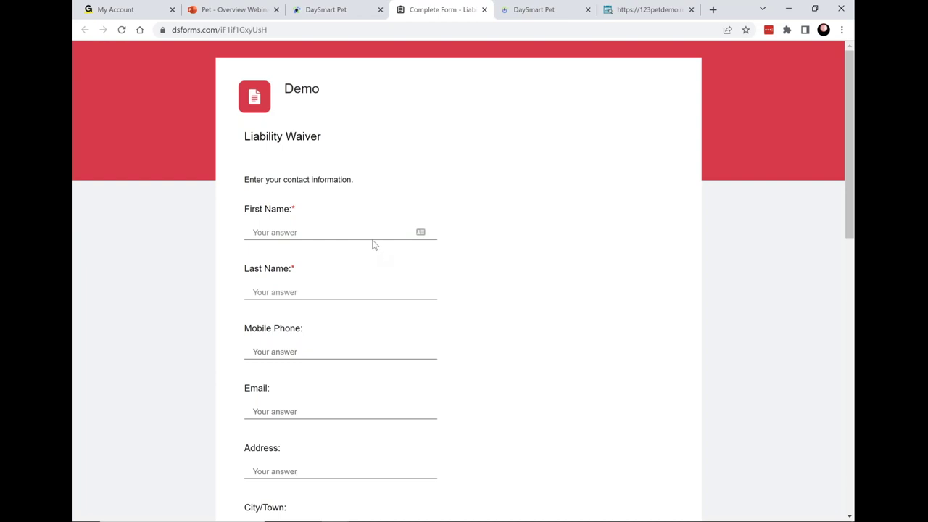
# Return to the appointment book and check in Ruger's 12 PM dog haircut appointment.
pyautogui.click(336, 13)
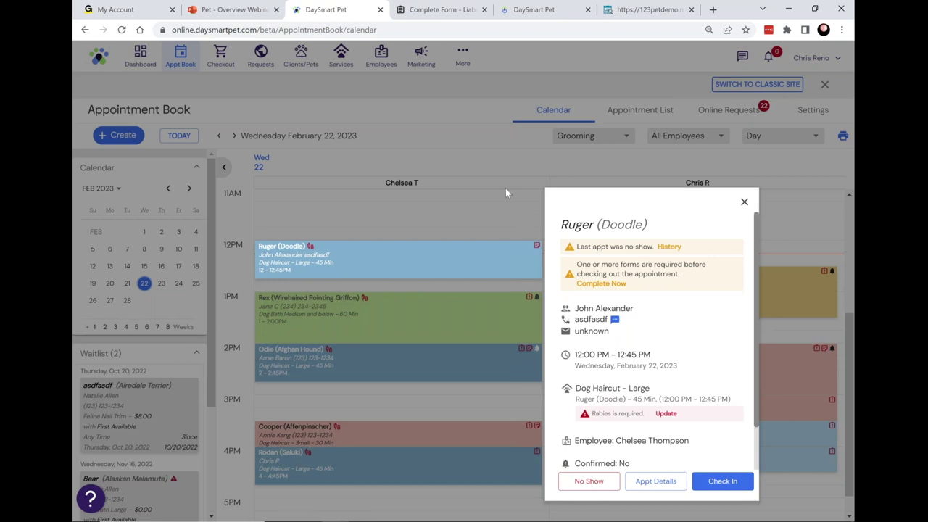
pyautogui.click(458, 116)
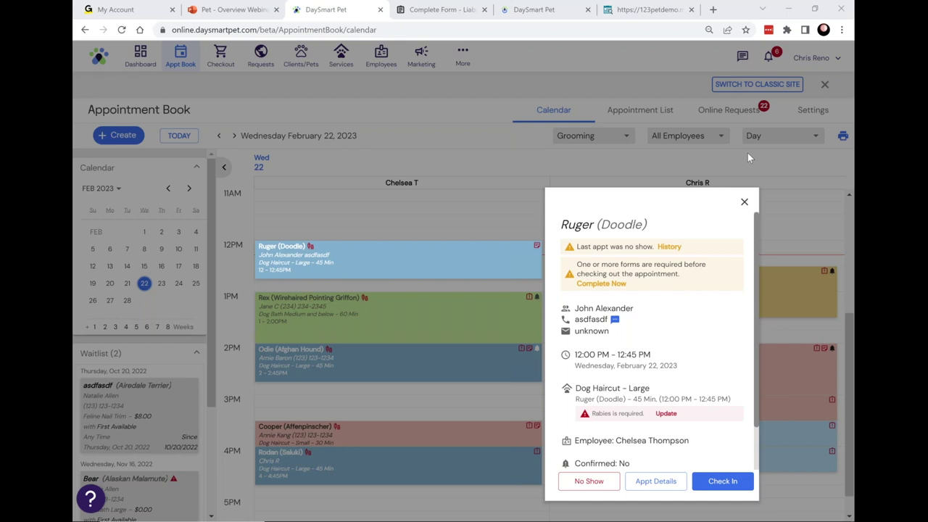
pyautogui.click(722, 483)
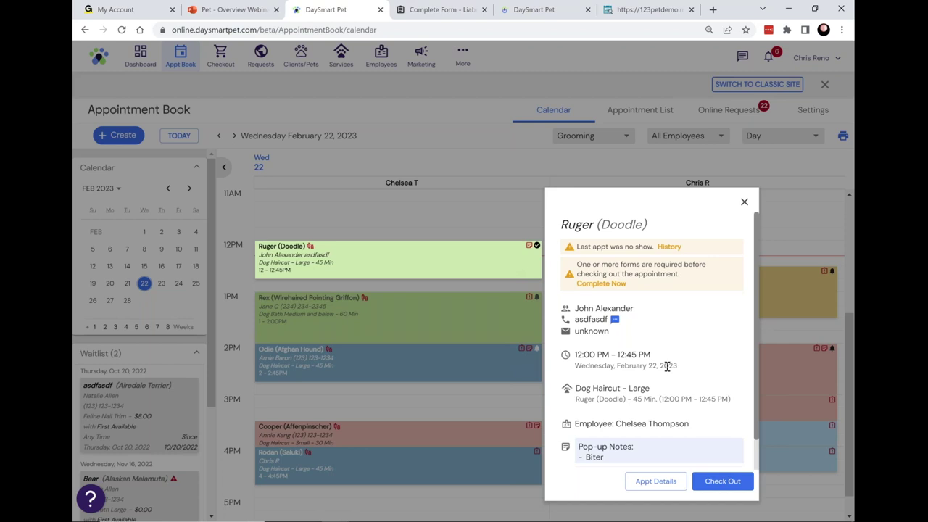
# Start the checkout of Ruger's appointment and look at the client's previous products without adding any.
pyautogui.click(715, 481)
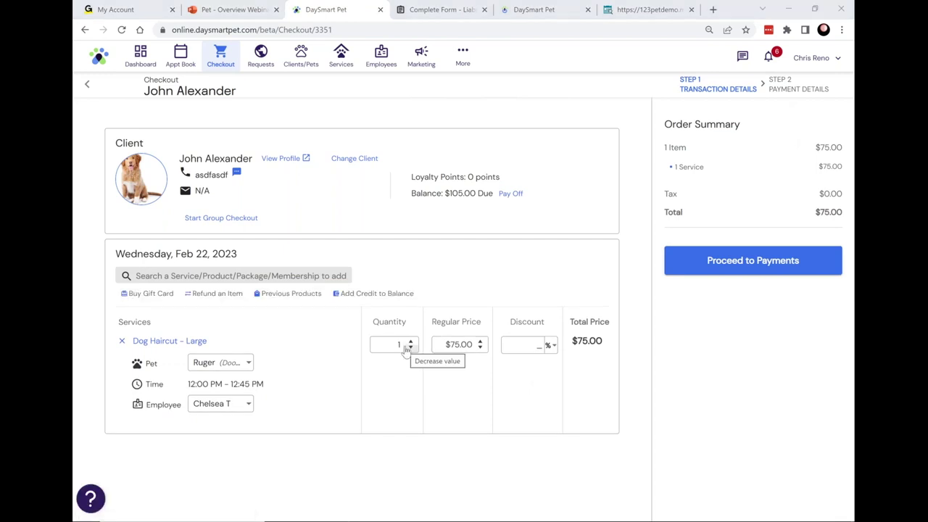
pyautogui.click(290, 293)
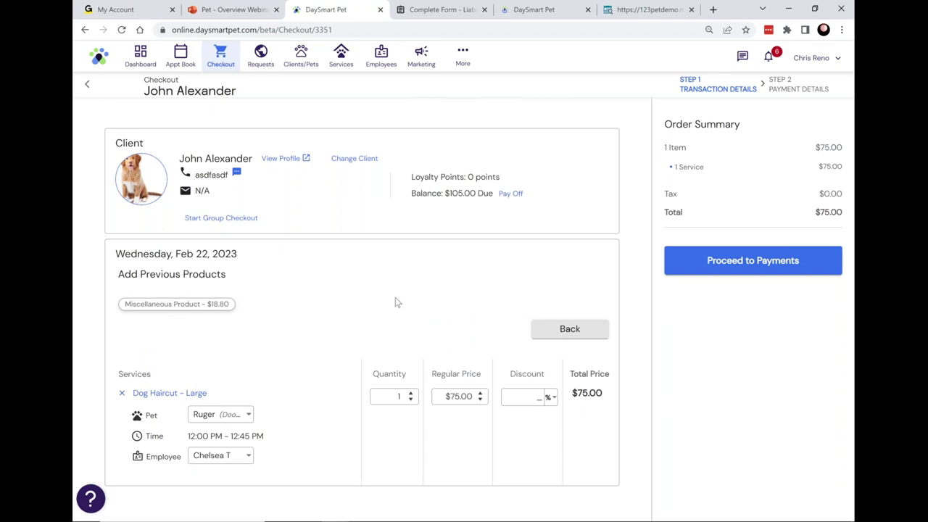
pyautogui.click(569, 330)
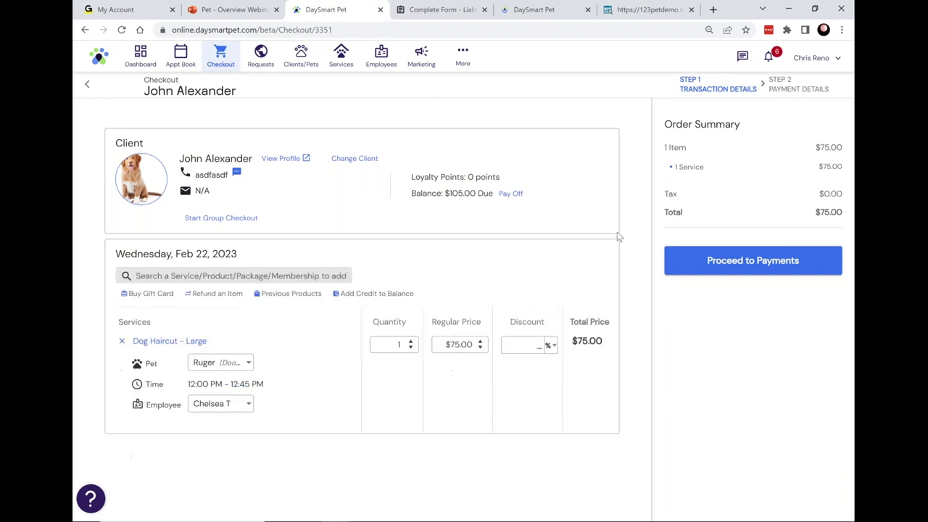
# Proceed to the payment details of the ticket and choose Credit as the payment method.
pyautogui.click(738, 261)
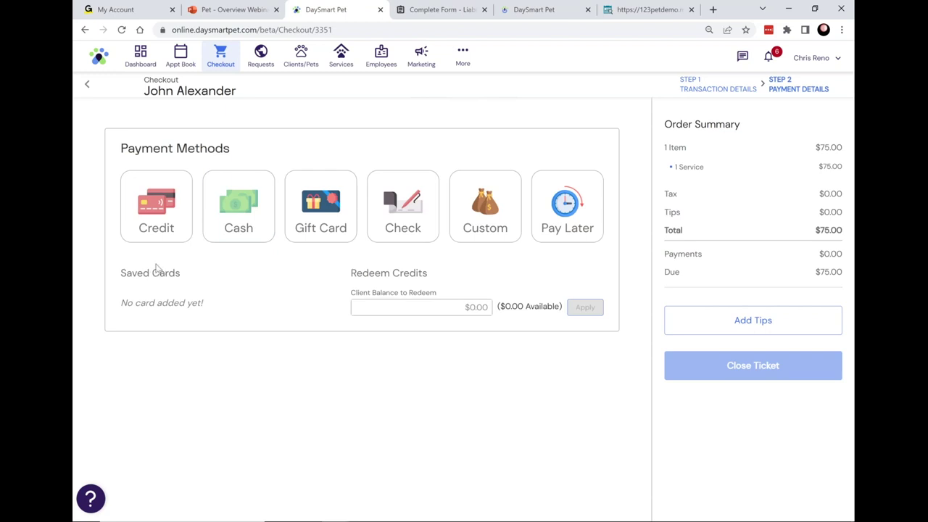
pyautogui.tripleClick(201, 305)
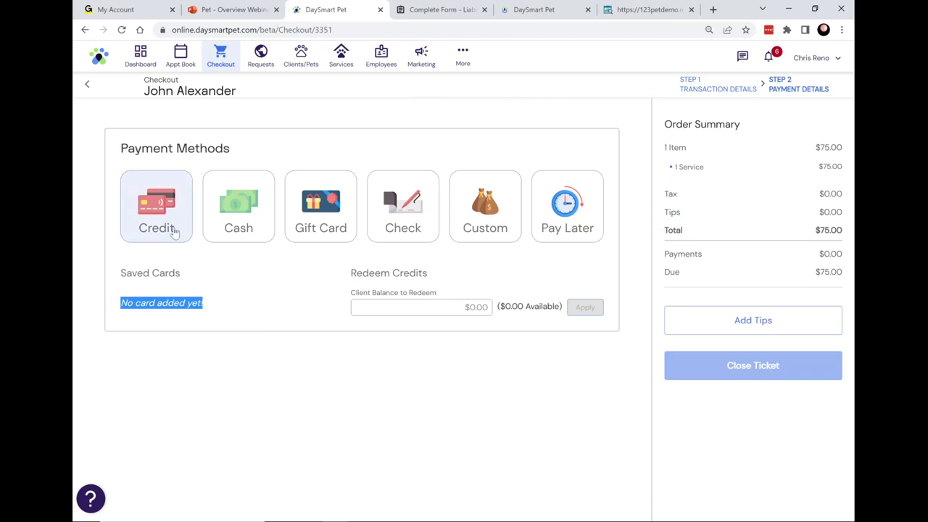
pyautogui.click(177, 203)
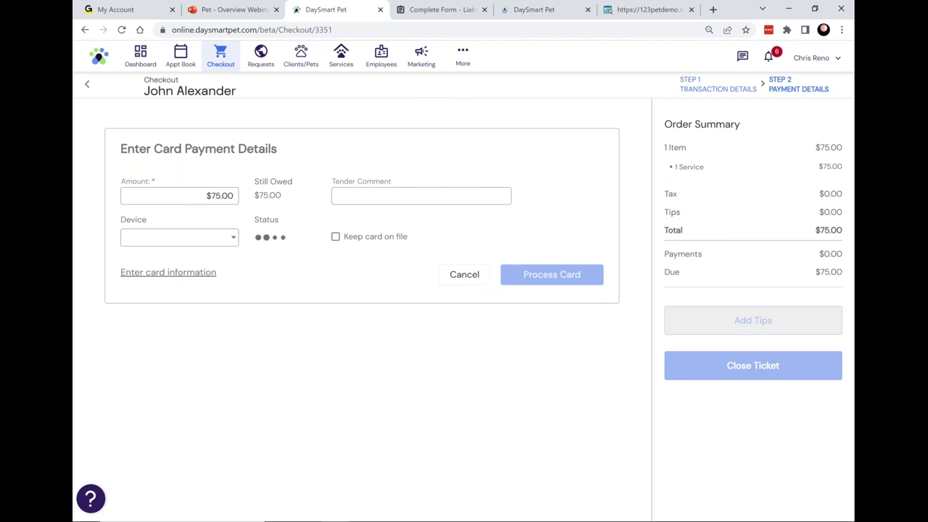
# Cancel the credit card payment and return to the appointment book, dismissing the classic site banner.
pyautogui.click(466, 278)
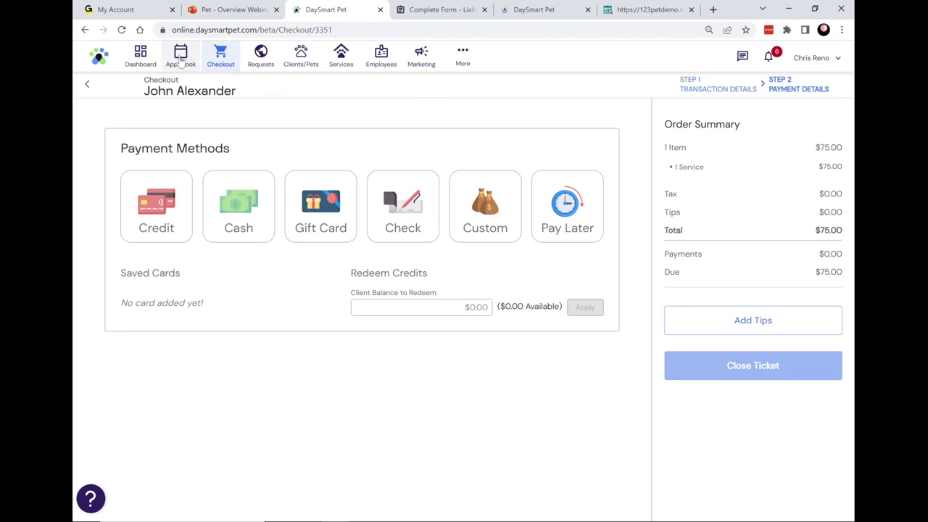
pyautogui.click(182, 58)
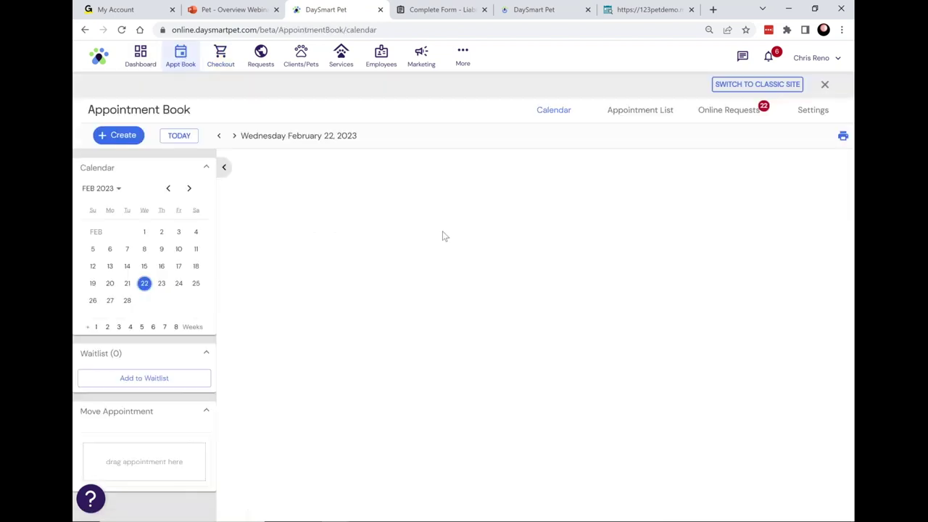
pyautogui.click(825, 86)
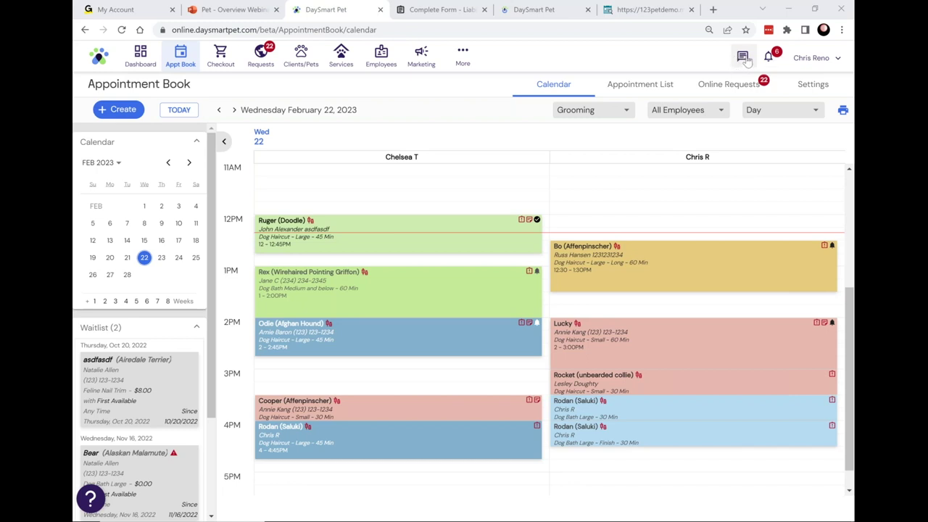
# Open the most recent client text conversation to view the exchange about booking Rodan's groom.
pyautogui.click(744, 58)
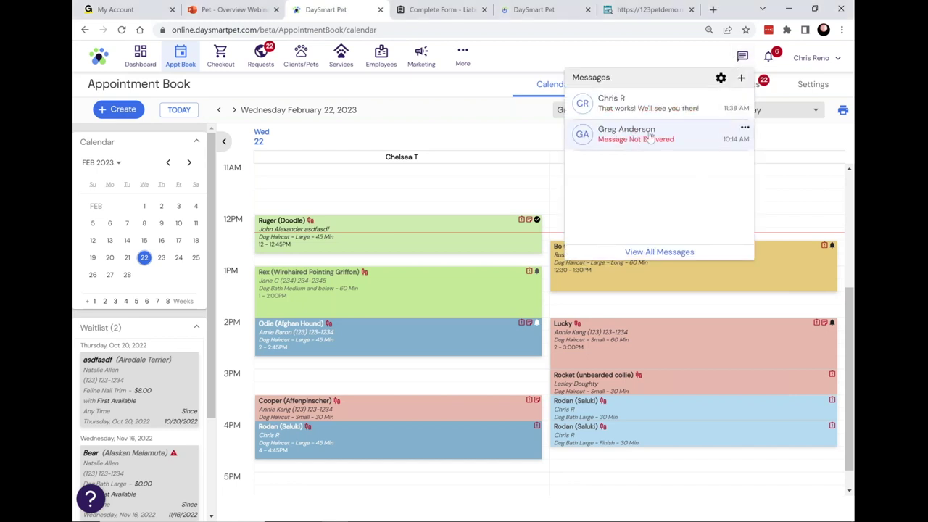
pyautogui.click(644, 108)
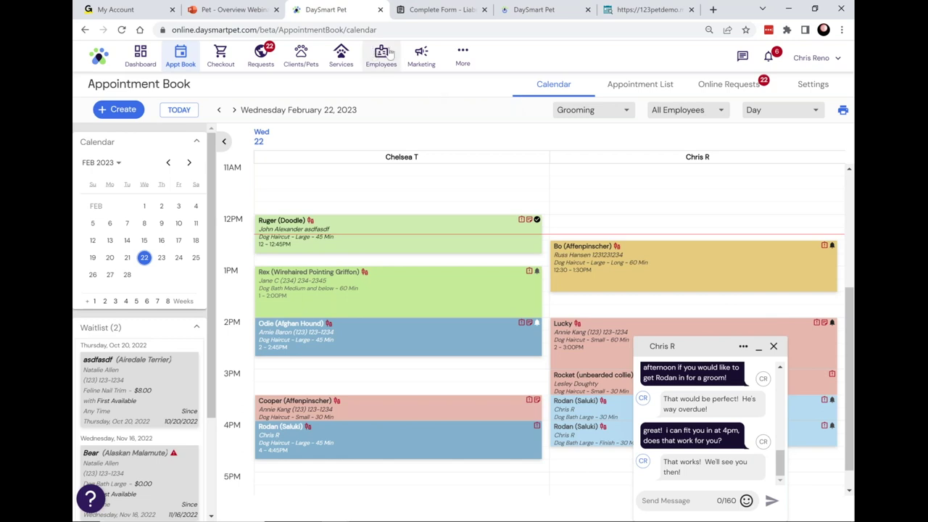
# Start a text campaign of the type Remind Clients to Book Again, close the chat window and proceed to the campaign design.
pyautogui.click(432, 66)
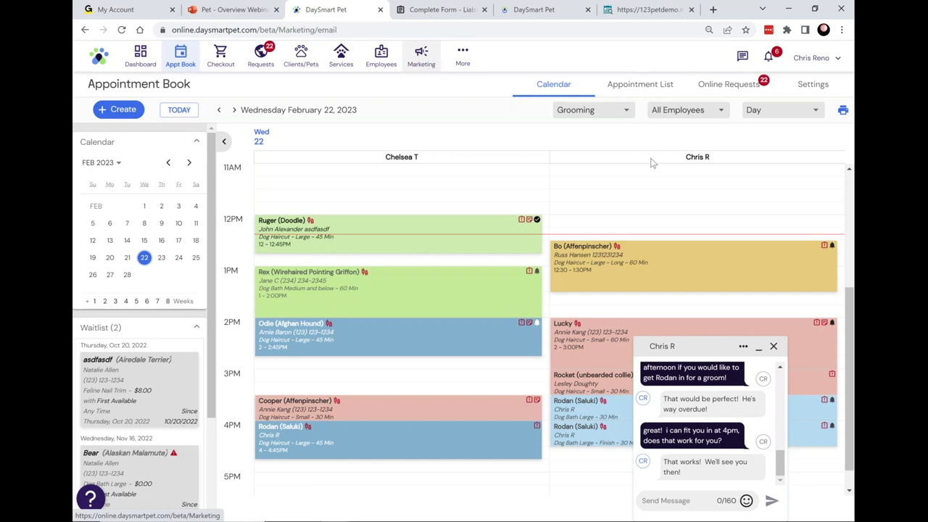
pyautogui.click(812, 84)
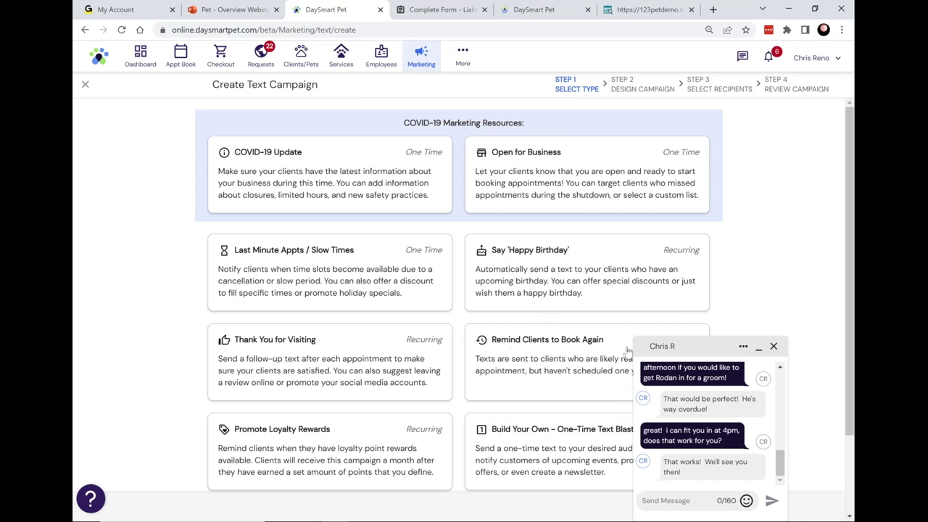
pyautogui.click(707, 348)
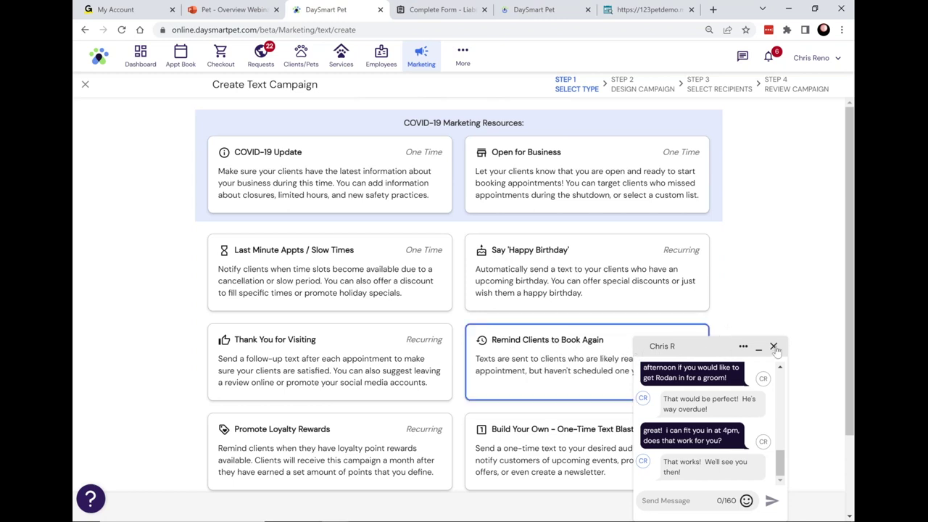
pyautogui.click(773, 346)
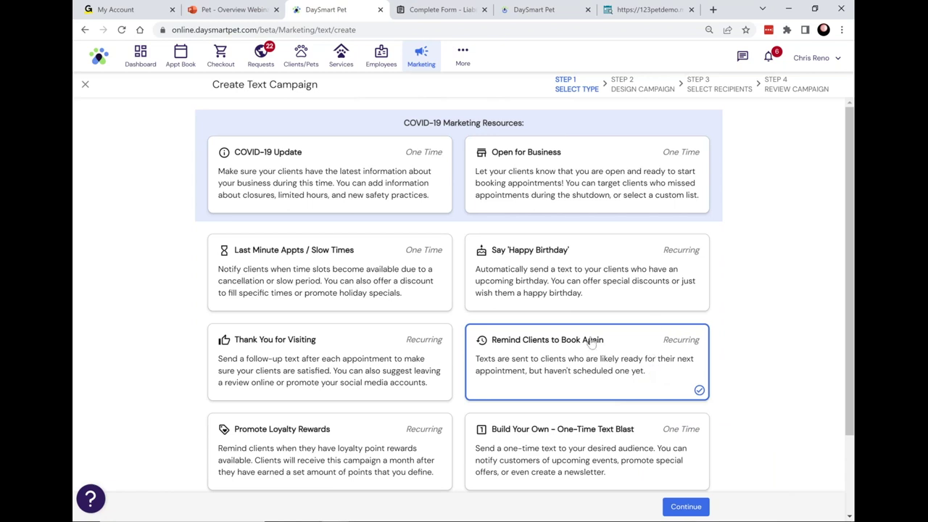
pyautogui.click(702, 506)
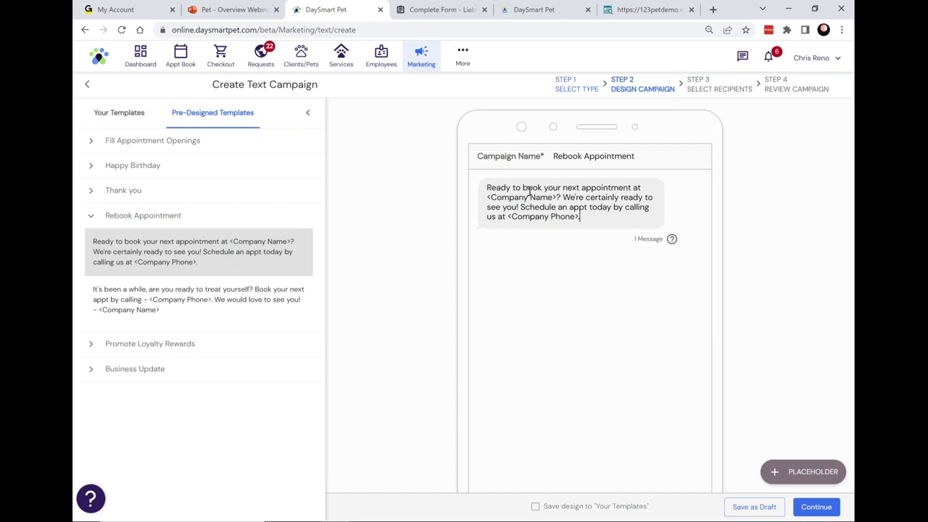
# Keep the Rebook Appointment message design and set the recipient filter to clients whose last visit was more than 30 days ago.
pyautogui.click(816, 507)
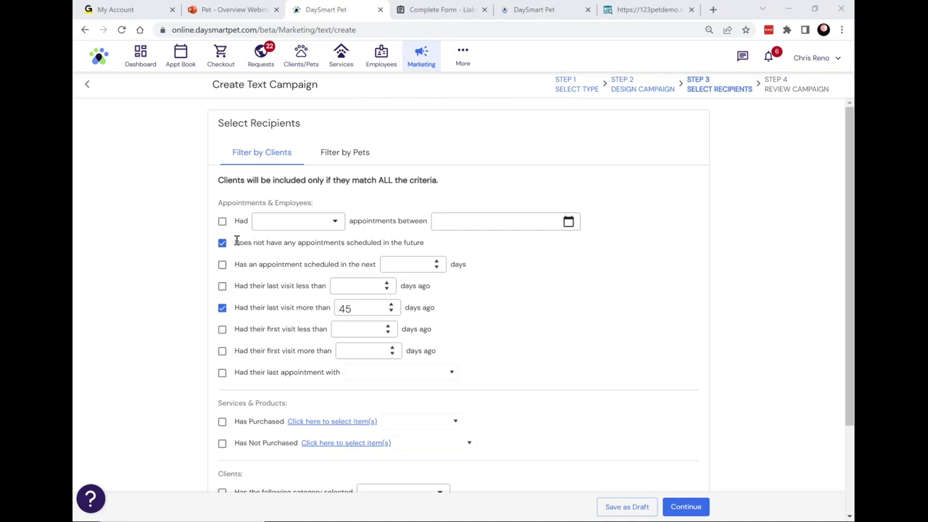
pyautogui.moveTo(236, 243); pyautogui.dragTo(438, 248)
pyautogui.moveTo(235, 312); pyautogui.dragTo(367, 307)
pyautogui.doubleClick(367, 307)
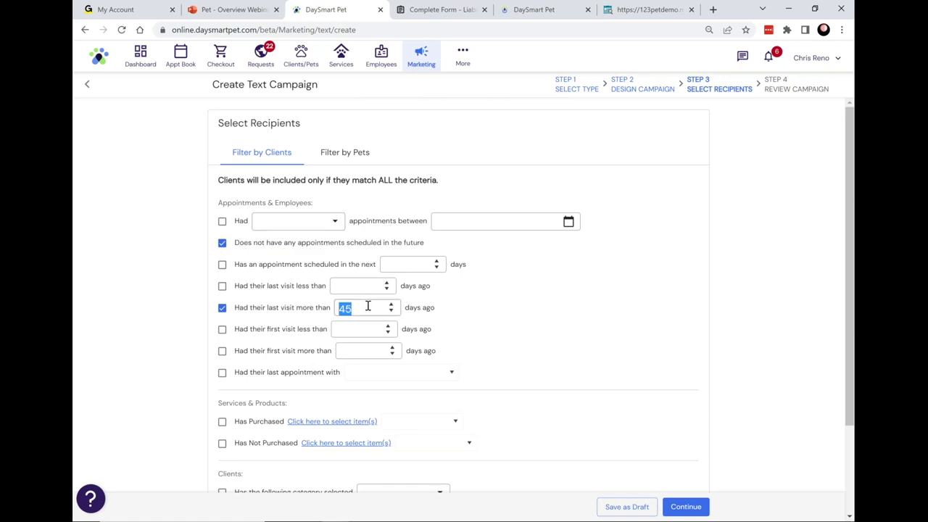
pyautogui.write('30')
# Leave the text campaign for the client reviews and discard the campaign changes.
pyautogui.click(466, 58)
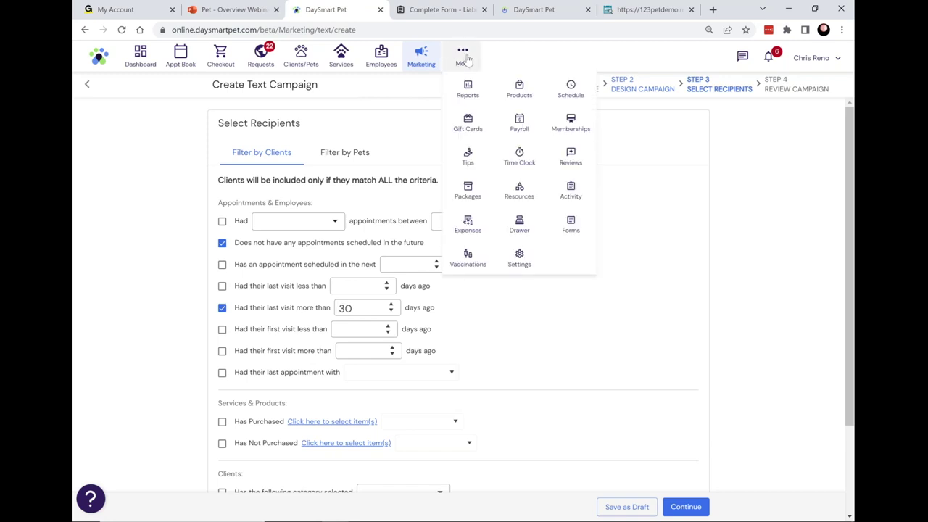
pyautogui.click(572, 157)
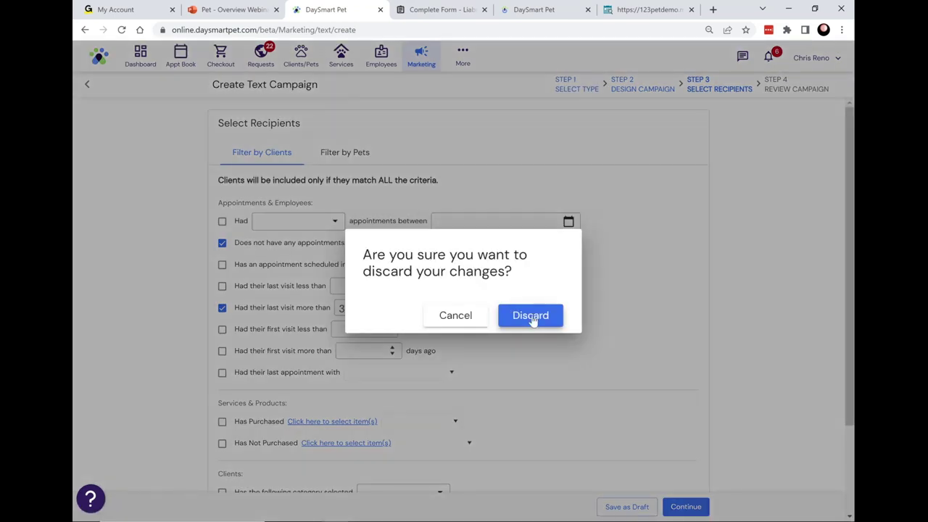
pyautogui.press('Return')
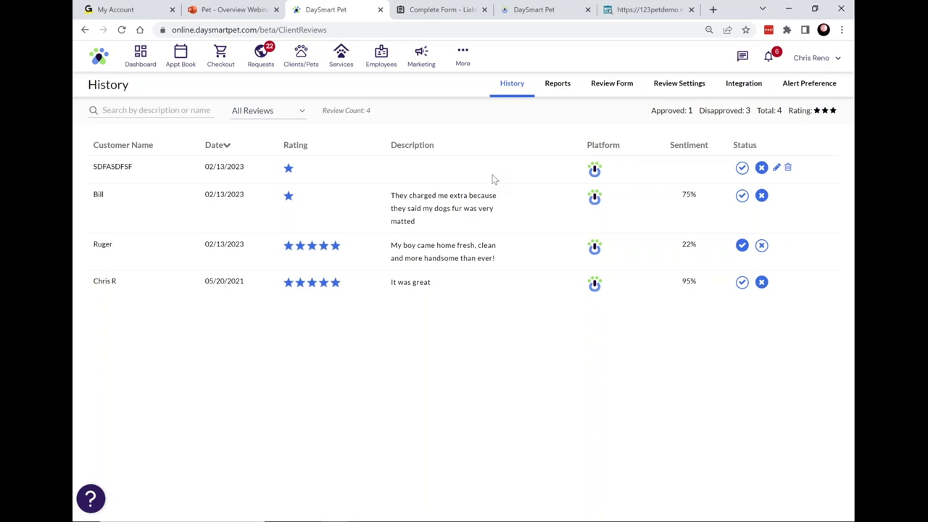
# Examine the Facebook, Google and Yelp review integration options and return to the review history.
pyautogui.click(744, 83)
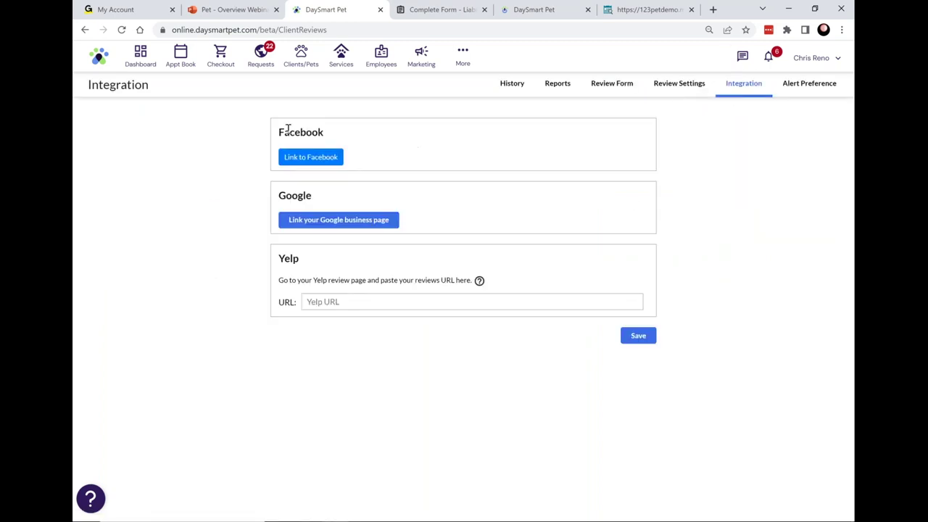
pyautogui.doubleClick(281, 131)
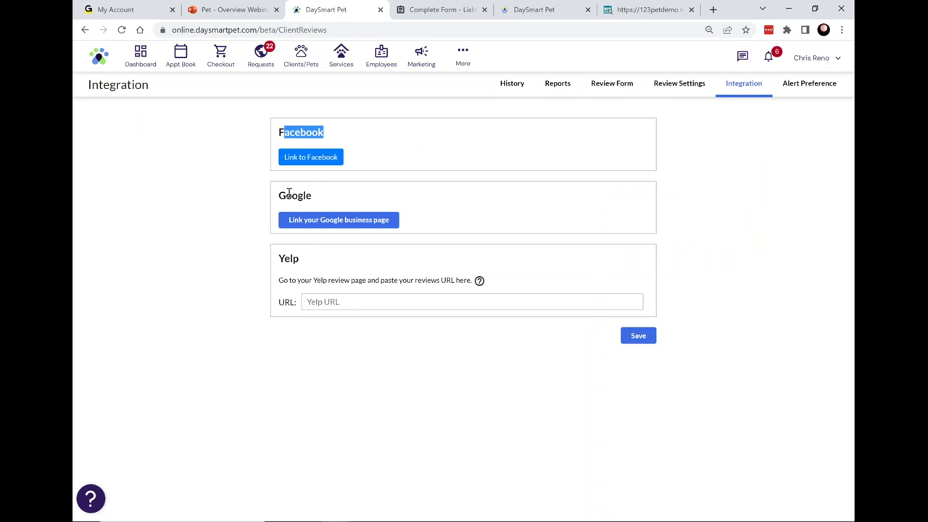
pyautogui.moveTo(287, 195); pyautogui.dragTo(313, 196)
pyautogui.moveTo(285, 261); pyautogui.dragTo(370, 281)
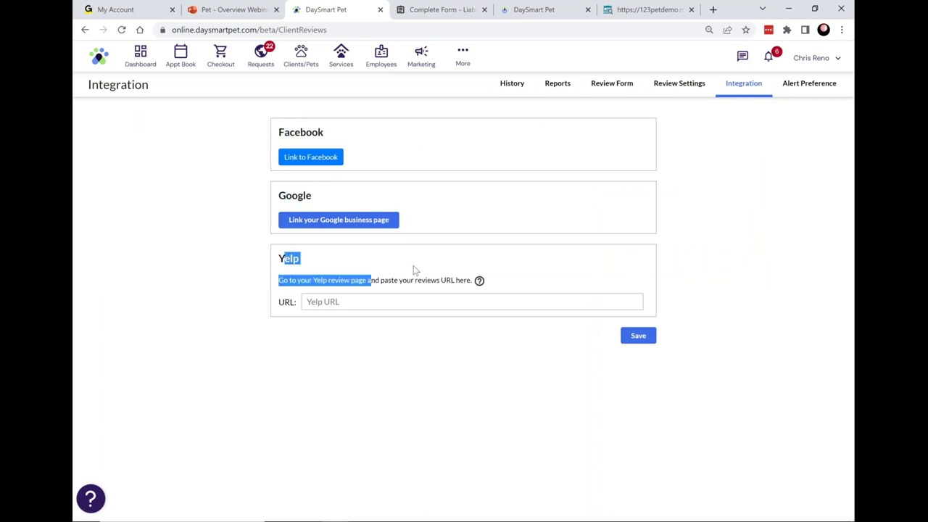
pyautogui.click(414, 269)
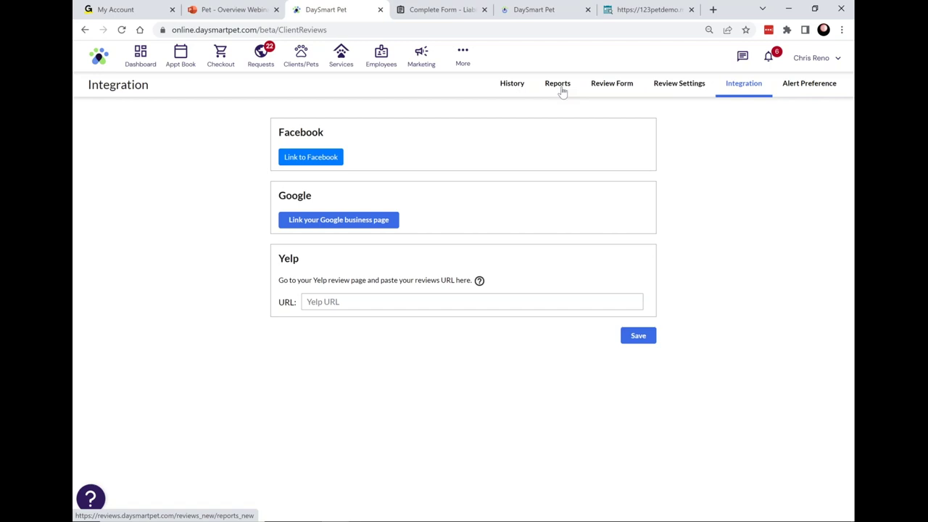
pyautogui.click(512, 85)
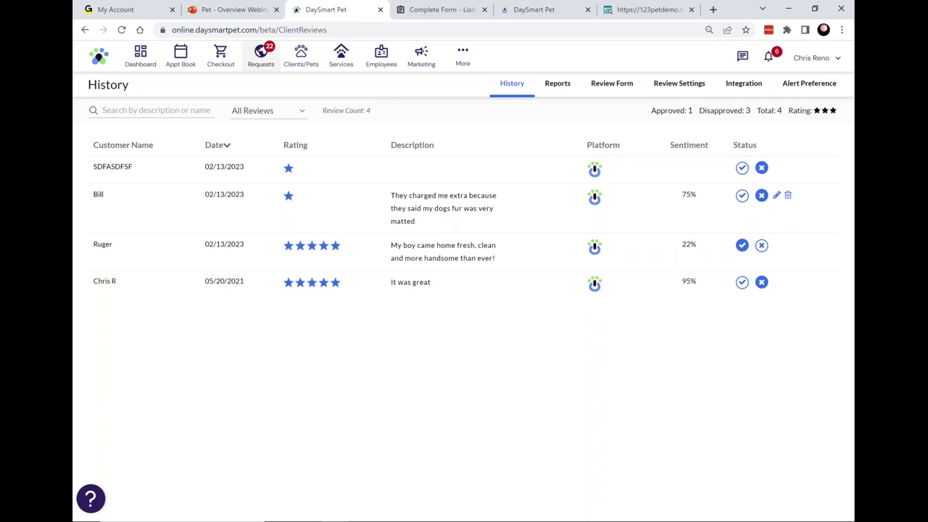
# Return to the appointment book and look over the list of additional DaySmart Pet modules.
pyautogui.click(181, 57)
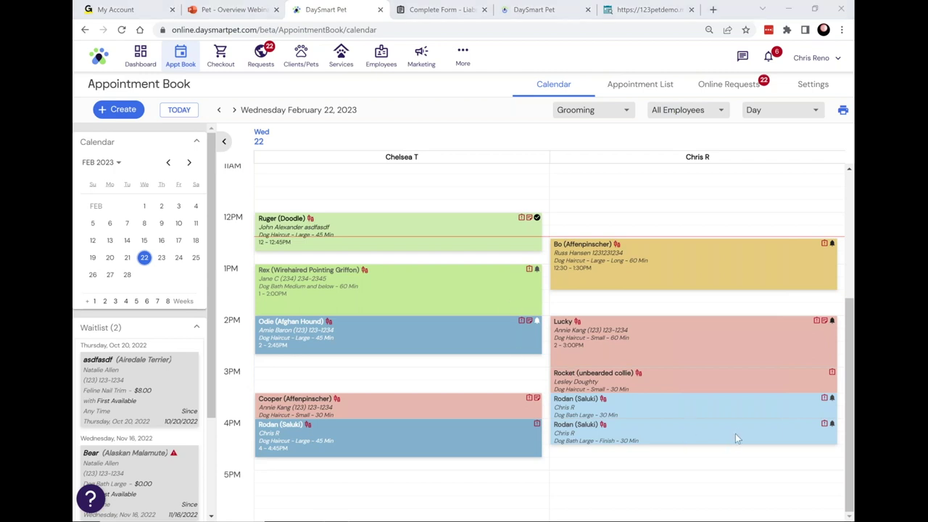
pyautogui.click(463, 65)
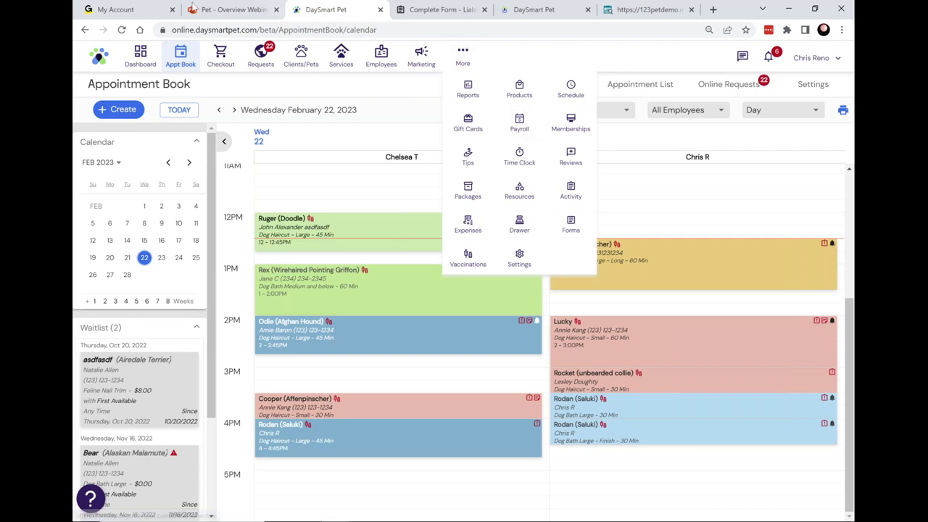
# Switch to the Pet - Overview Webinar 2.22 deck in PowerPoint, present it from the title slide and advance to the Meet DaySmart Pet slide.
pyautogui.click(226, 10)
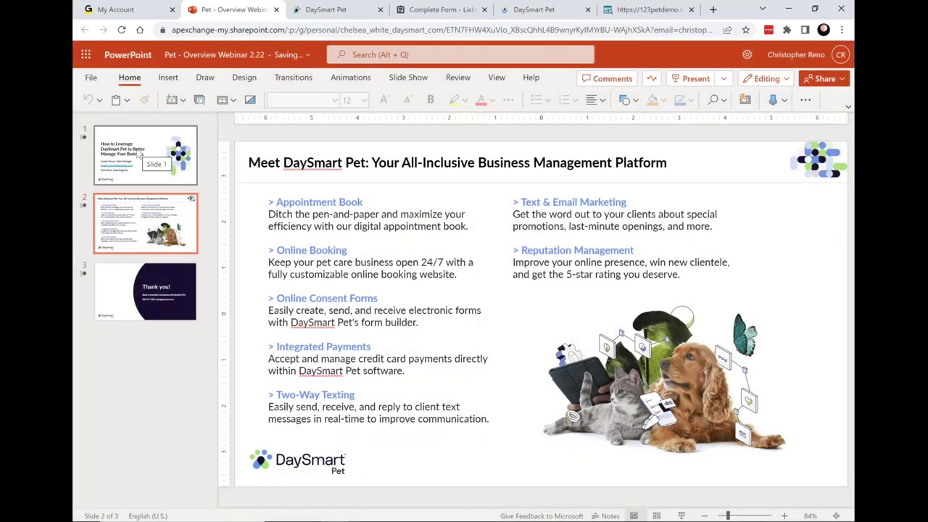
pyautogui.click(149, 161)
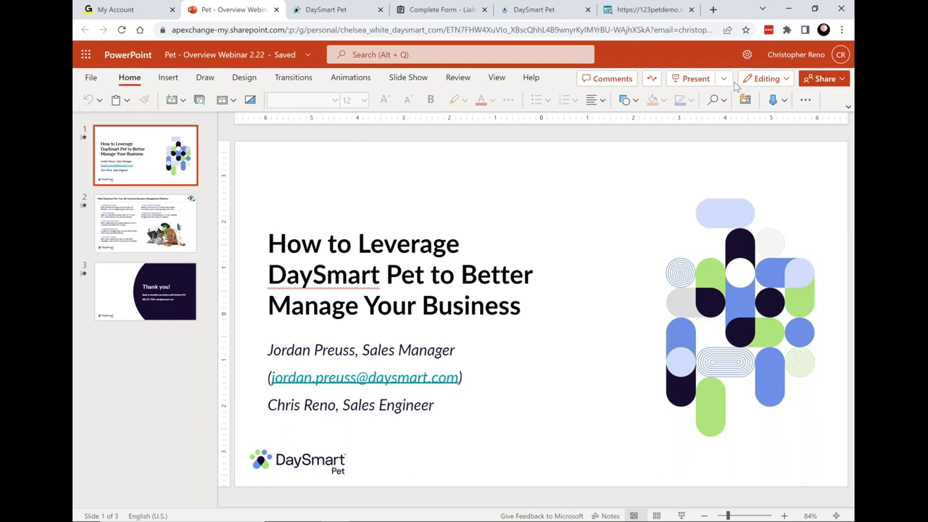
pyautogui.click(145, 290)
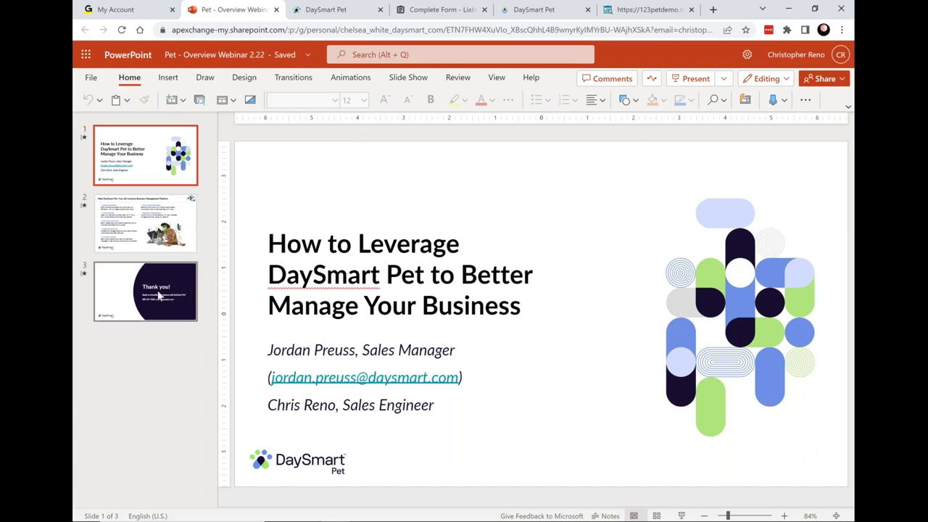
pyautogui.click(692, 80)
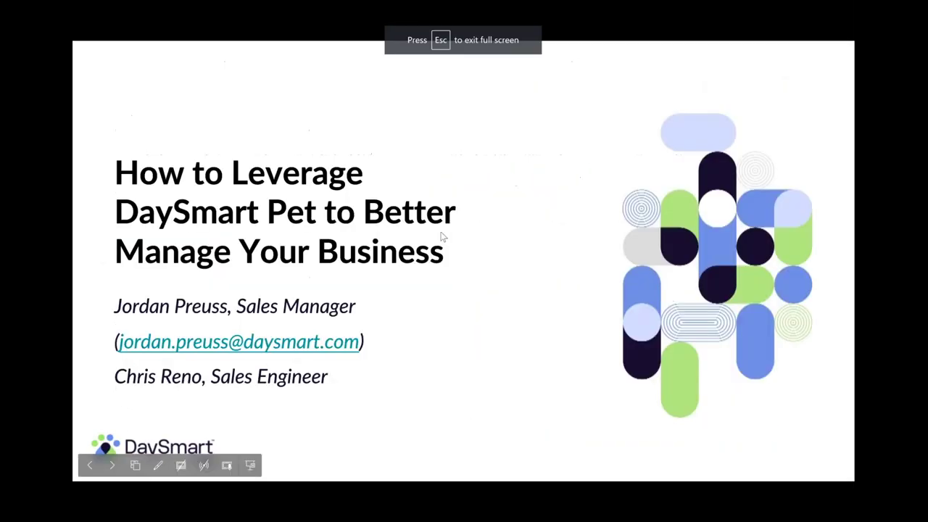
pyautogui.press('Right')
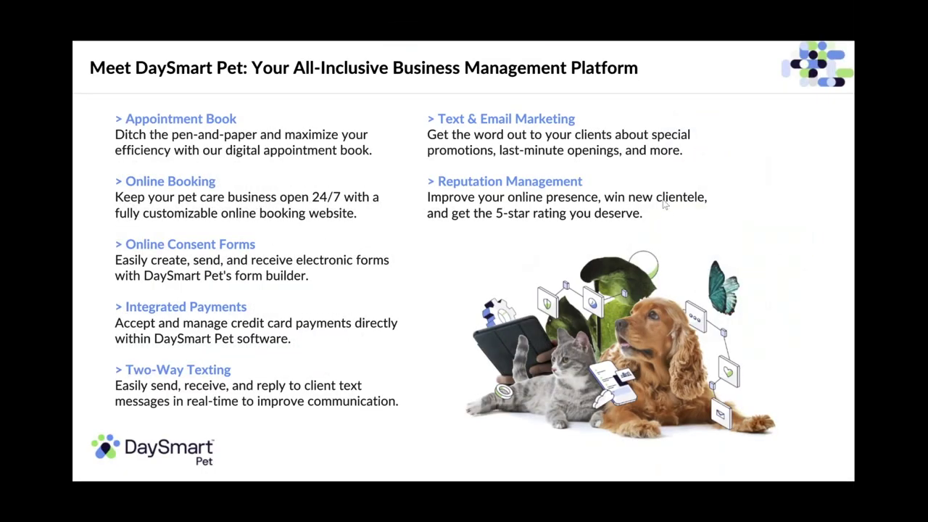